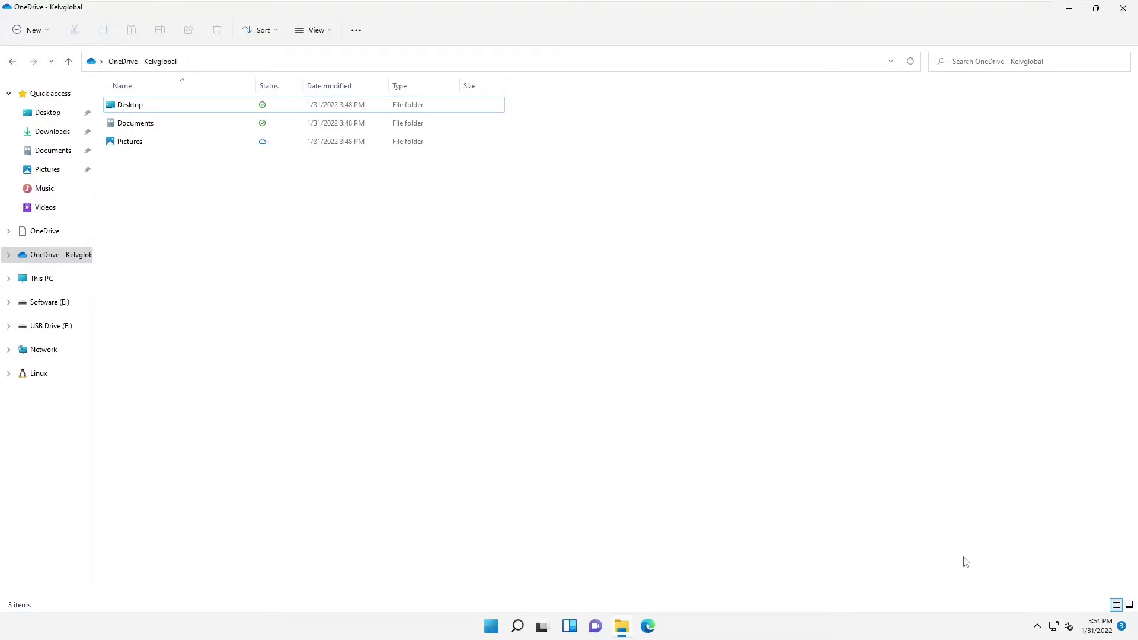
# Step: Open OneDrive Settings from the hidden tray icon's OneDrive menu to add an account
pyautogui.click(1037, 627)
pyautogui.rightClick(1050, 595)
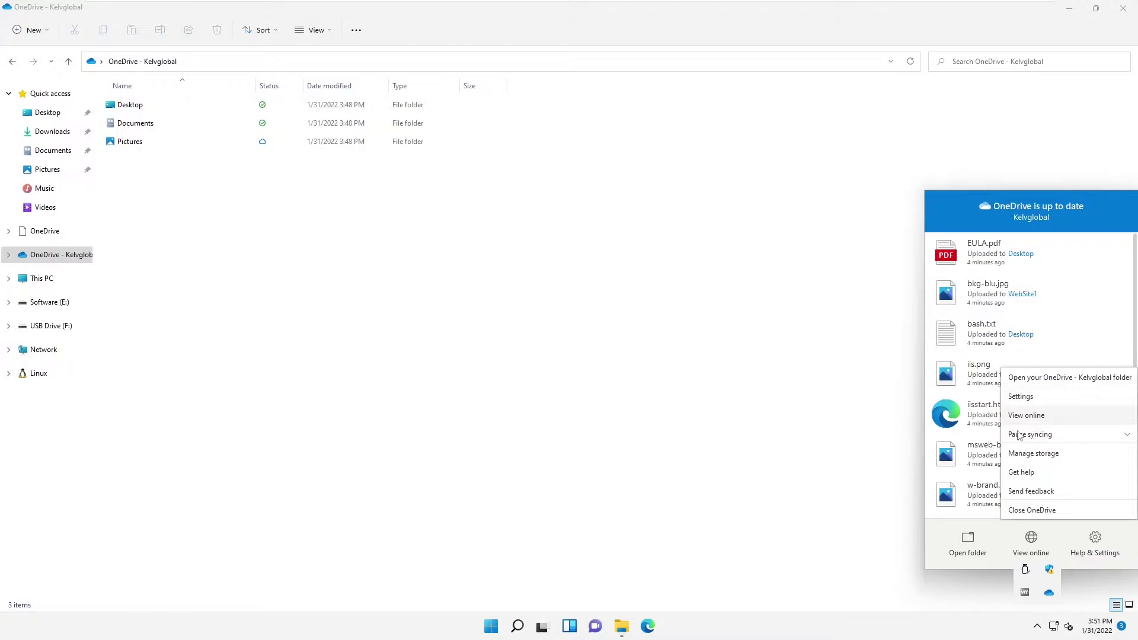
pyautogui.click(1023, 396)
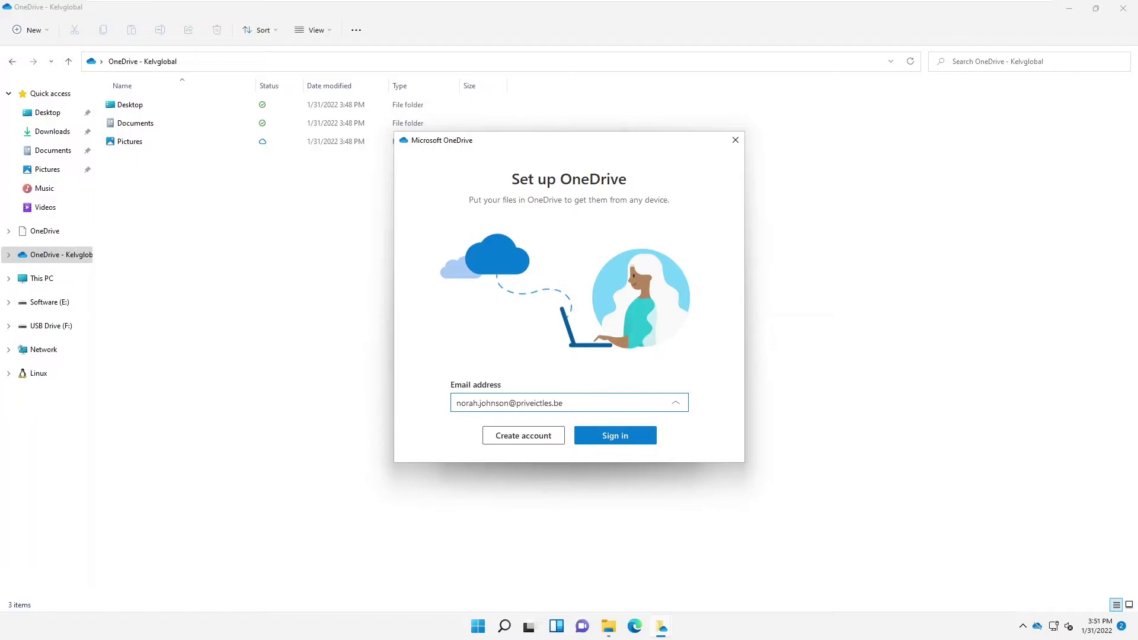
# Step: Sign in with the second work email and its password, skipping the security setup prompt
pyautogui.moveTo(508, 403); pyautogui.dragTo(439, 409)
pyautogui.click(612, 435)
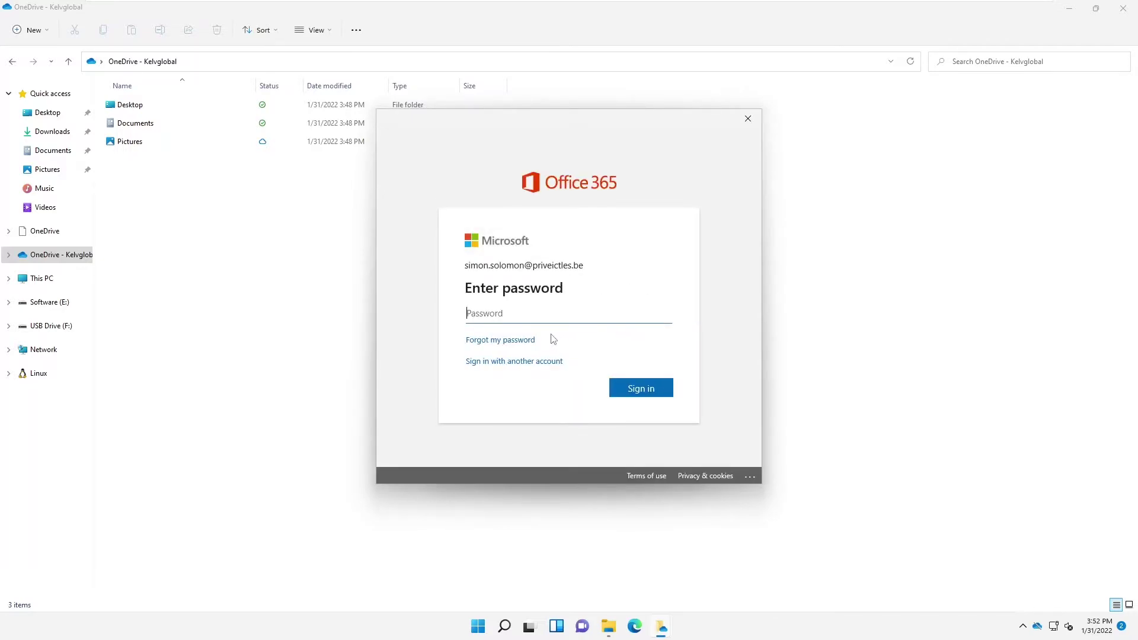
pyautogui.write('•••')
pyautogui.press('Return')
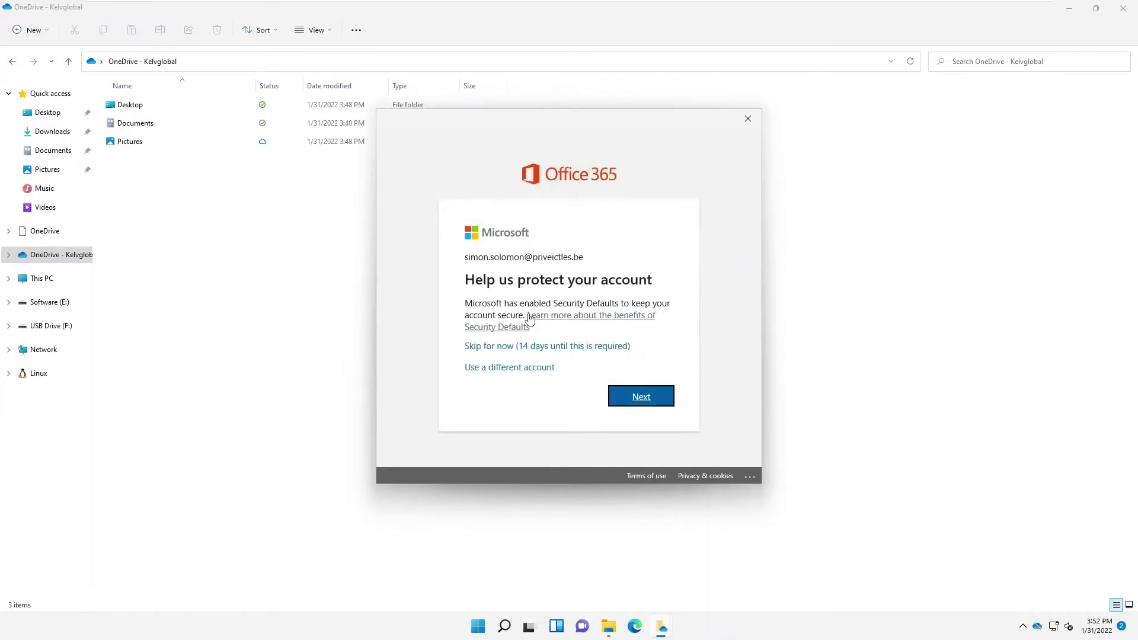
pyautogui.click(526, 347)
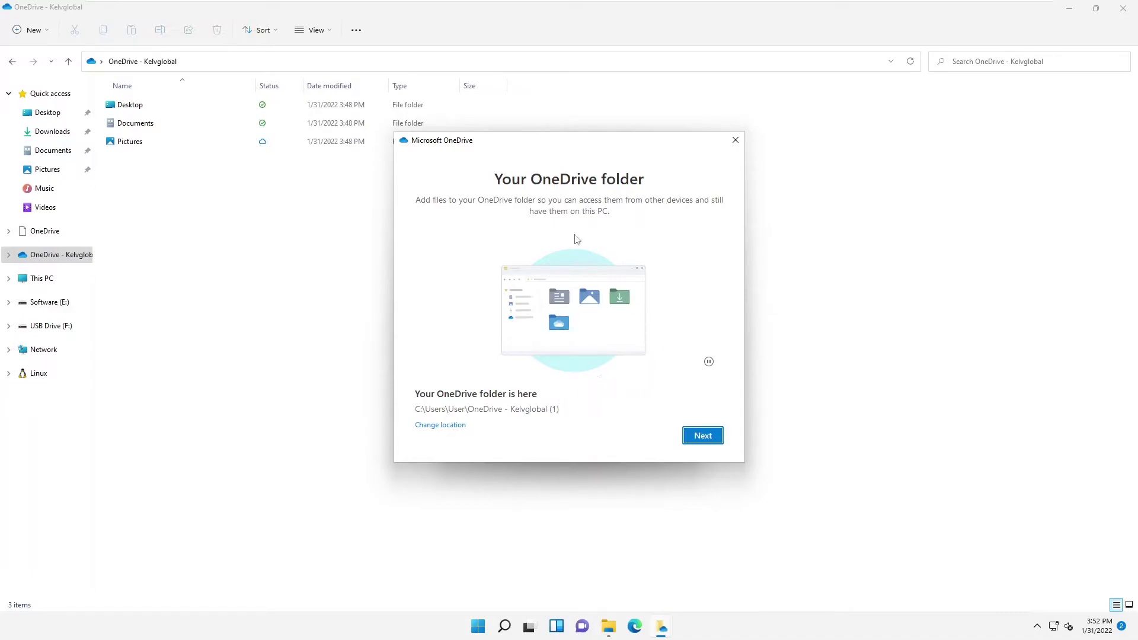
# Step: Accept the OneDrive - Kelvglobal (1) folder, pass the intro pages, choose Later for mobile, close wizard
pyautogui.click(704, 441)
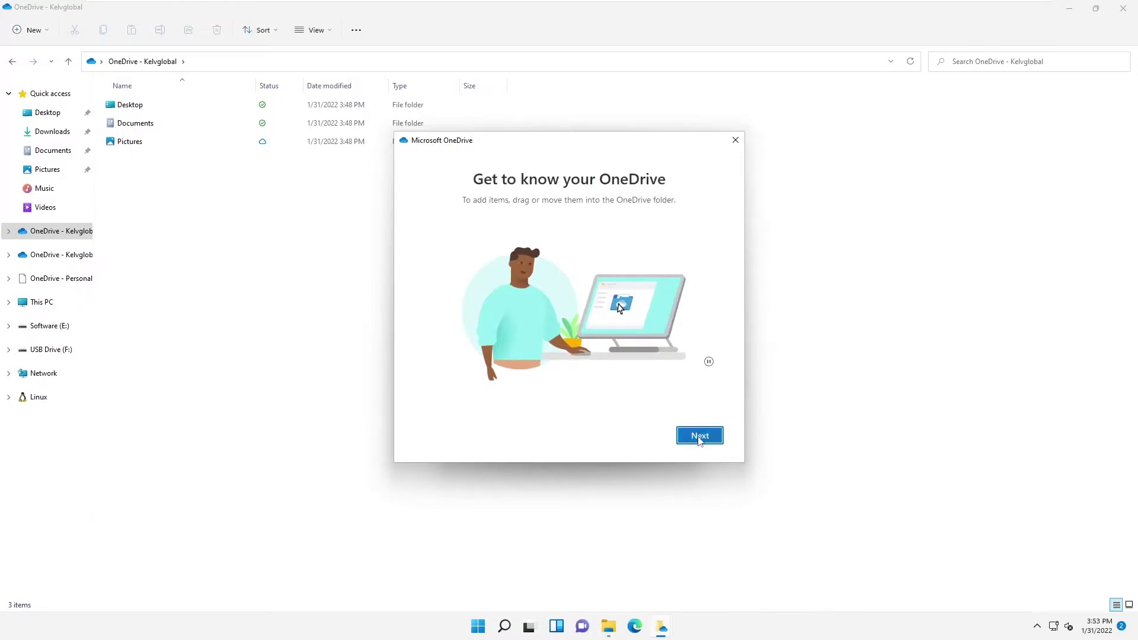
pyautogui.click(699, 439)
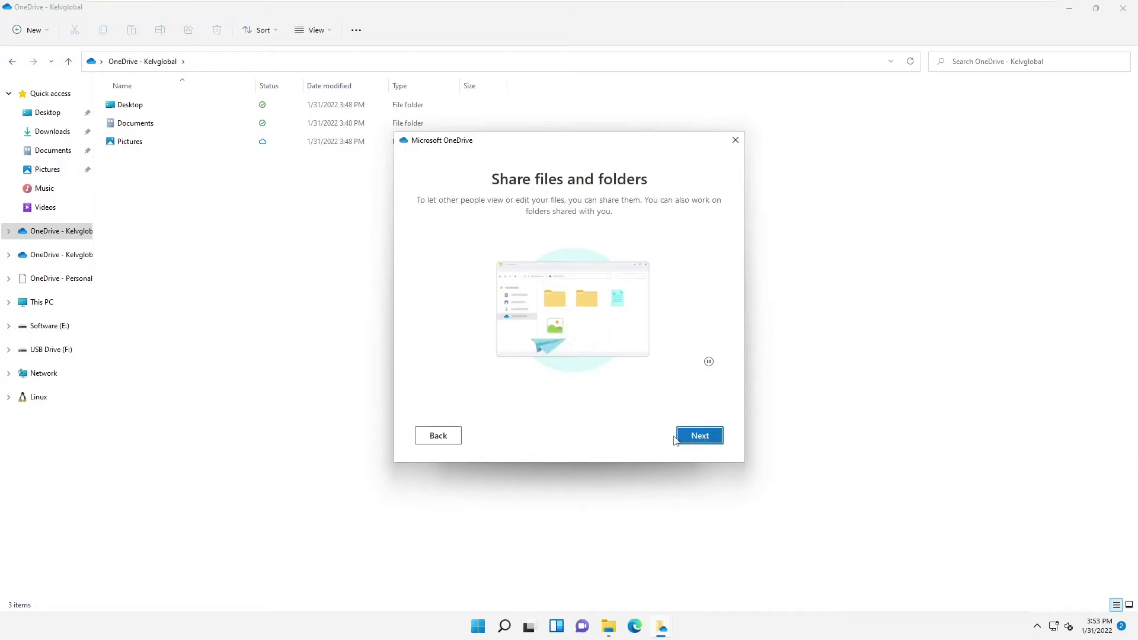
pyautogui.press('Return')
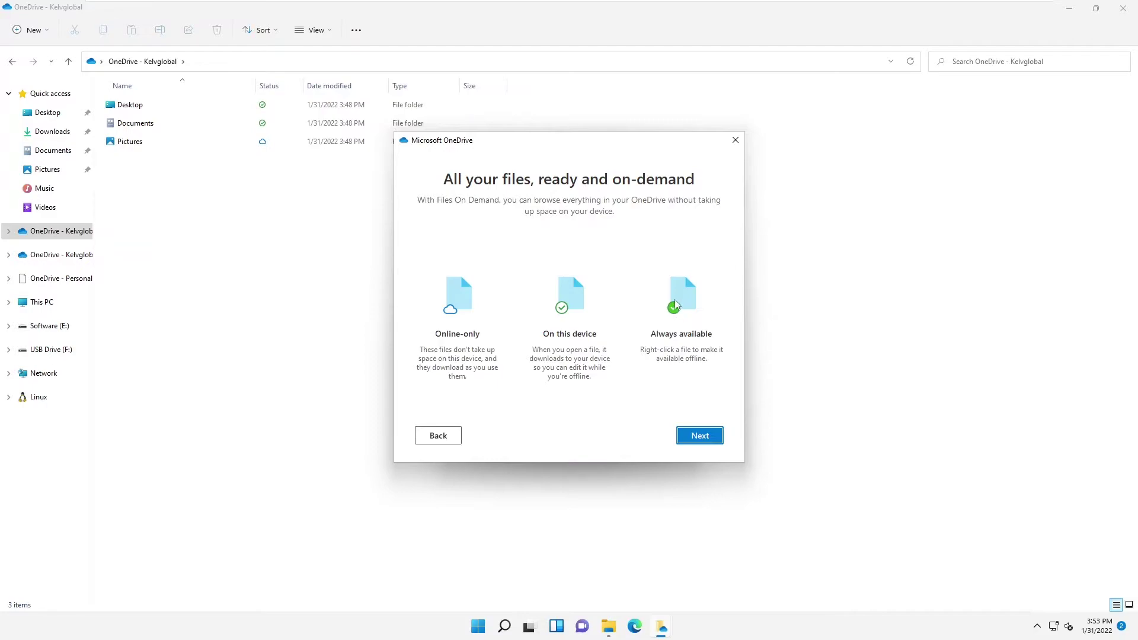
pyautogui.click(704, 435)
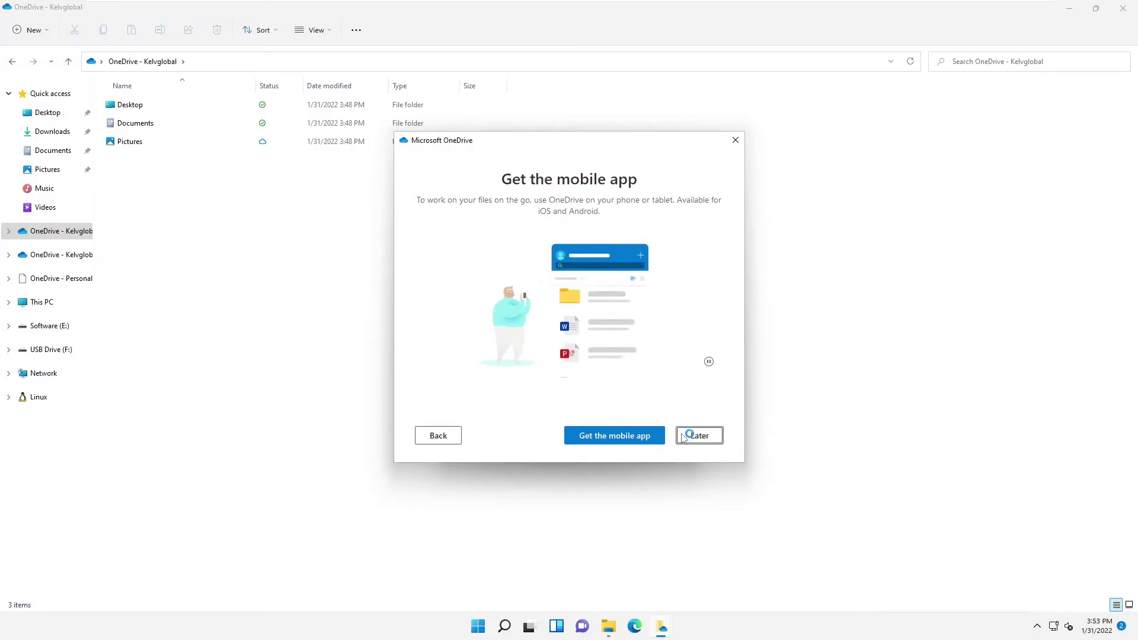
pyautogui.click(641, 436)
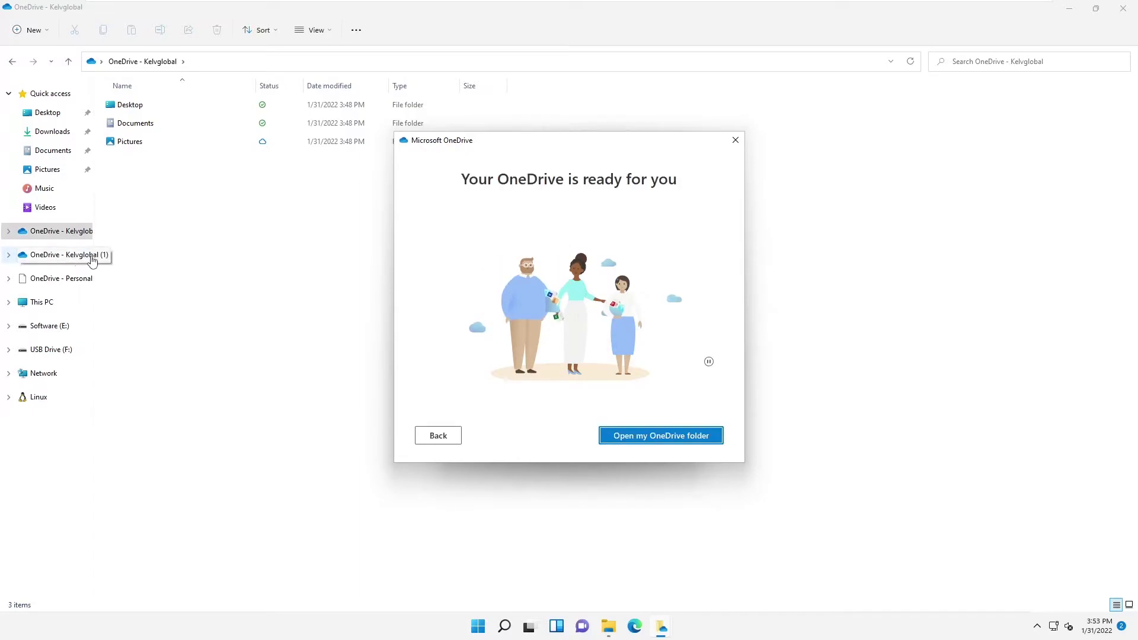
pyautogui.click(736, 140)
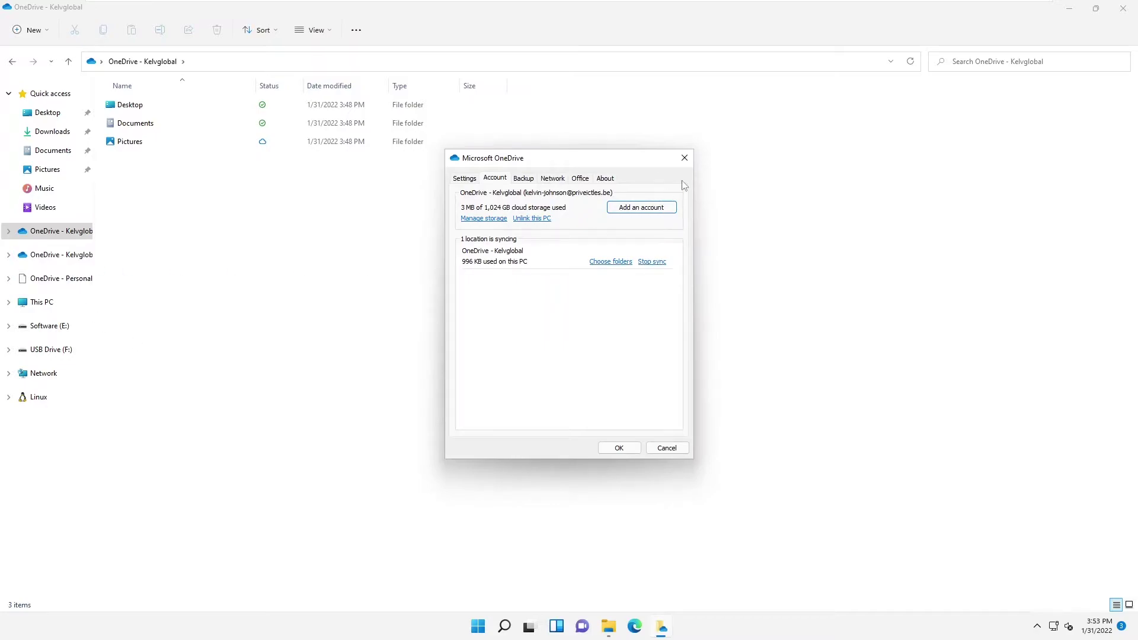
# Step: Close Settings, view the empty OneDrive - Kelvglobal (1) folder, return to the original, dismiss the toast
pyautogui.click(691, 162)
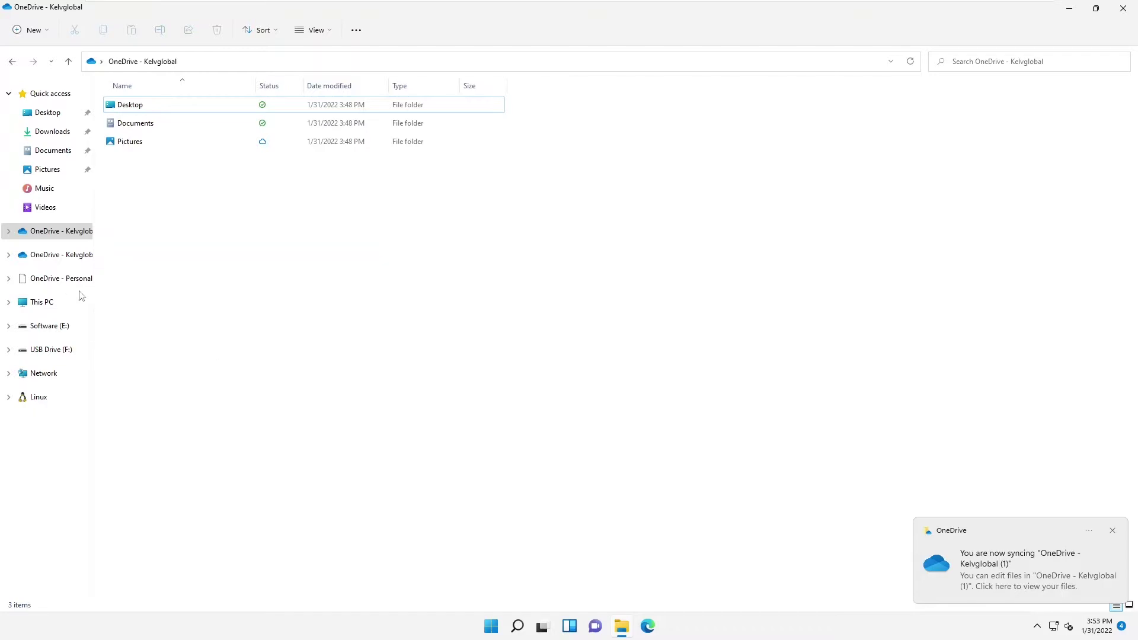
pyautogui.click(63, 255)
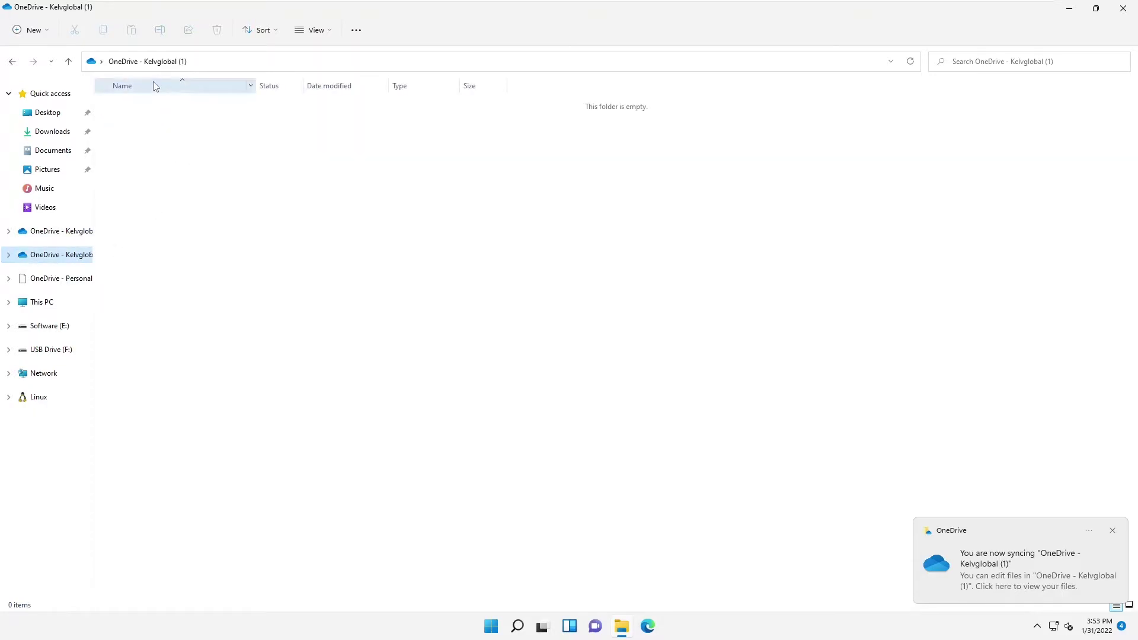
pyautogui.click(70, 231)
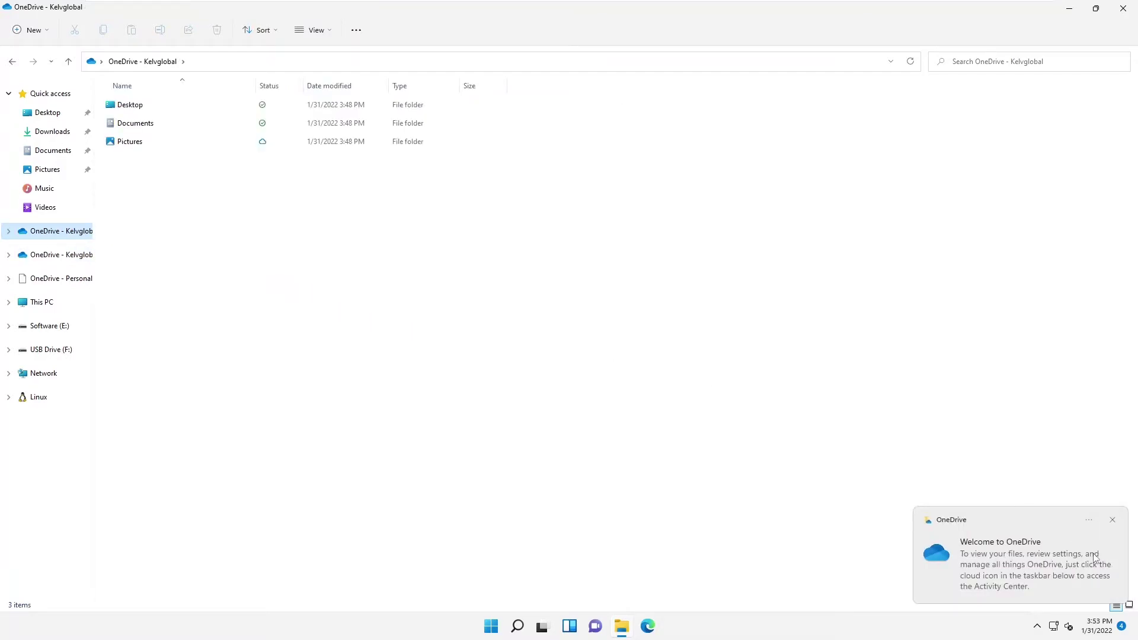
pyautogui.click(1112, 520)
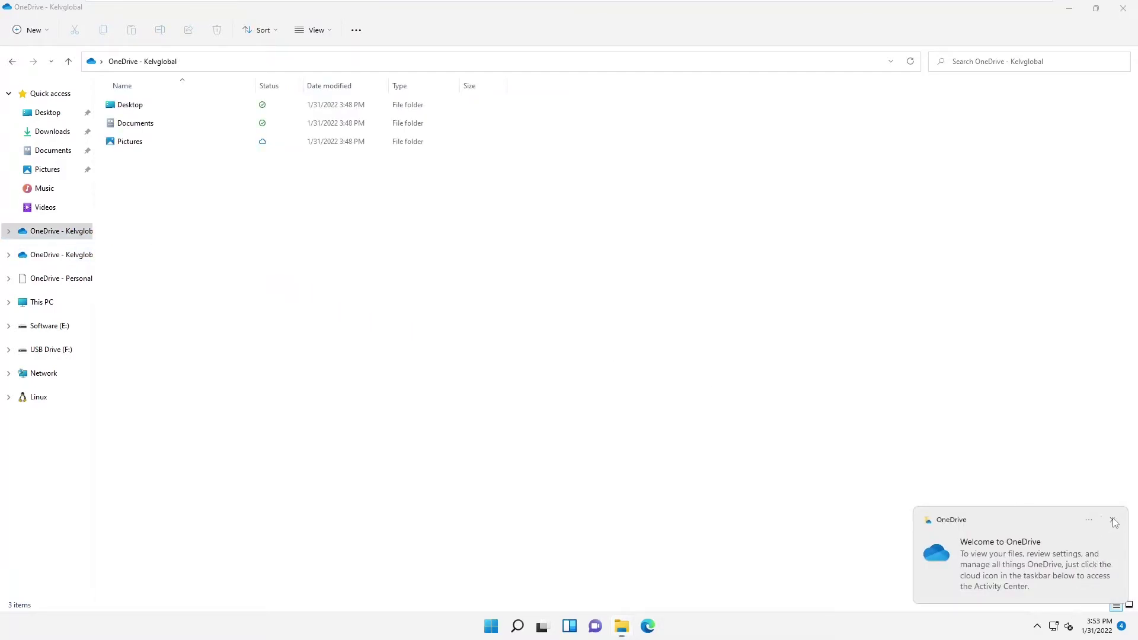
# Step: Reopen OneDrive Settings from the tray to show the Kelvglobal account with 1 location syncing
pyautogui.click(1038, 626)
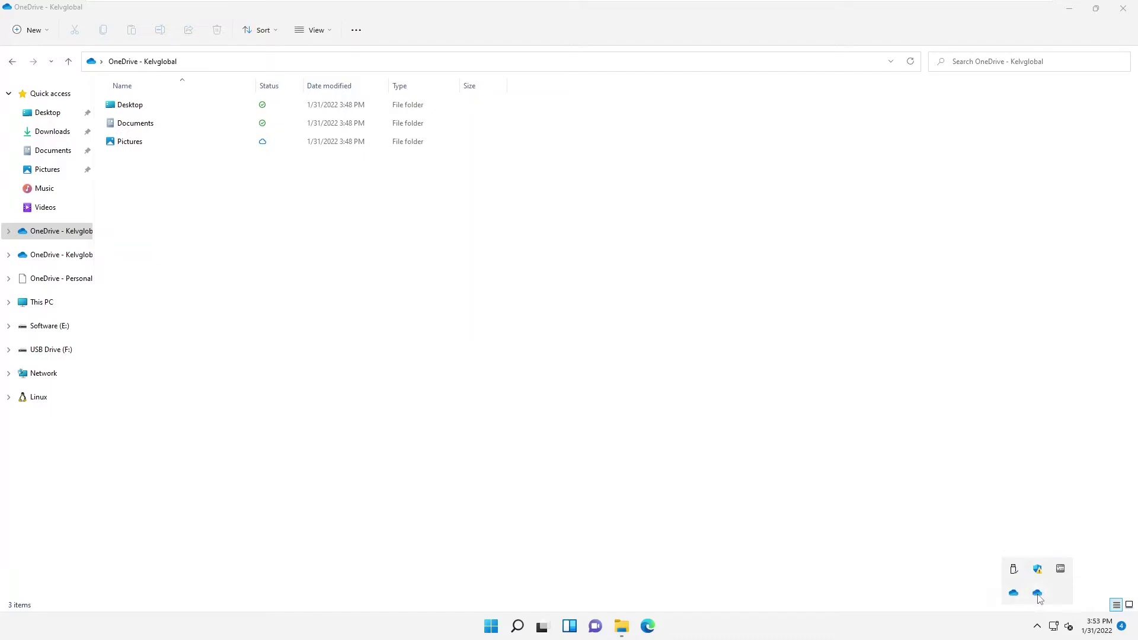
pyautogui.rightClick(1037, 593)
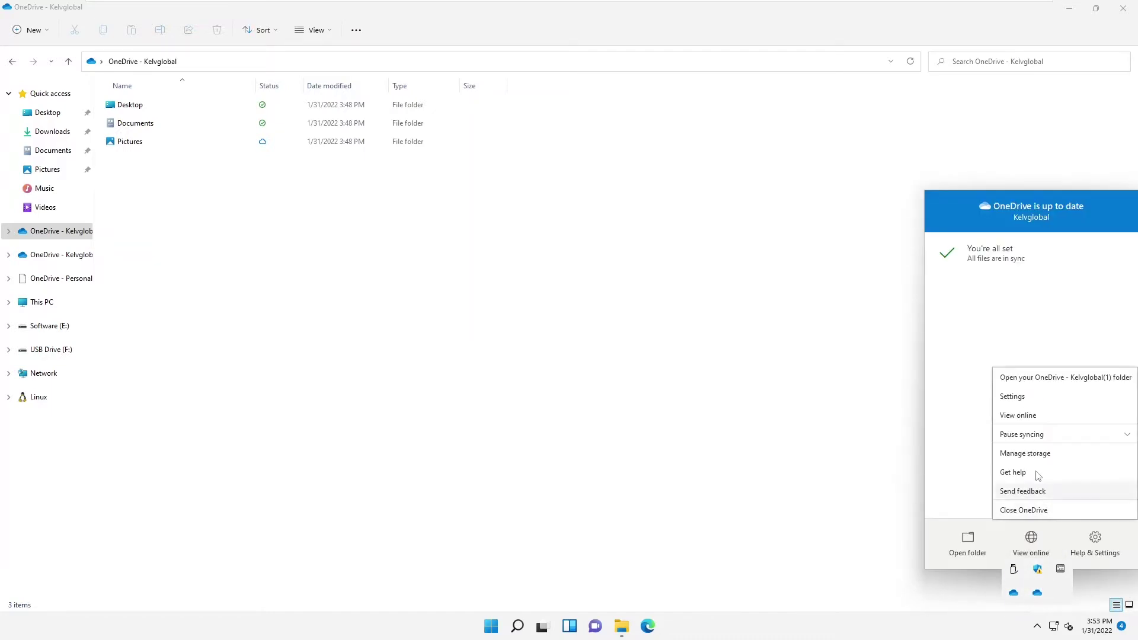
pyautogui.click(1012, 396)
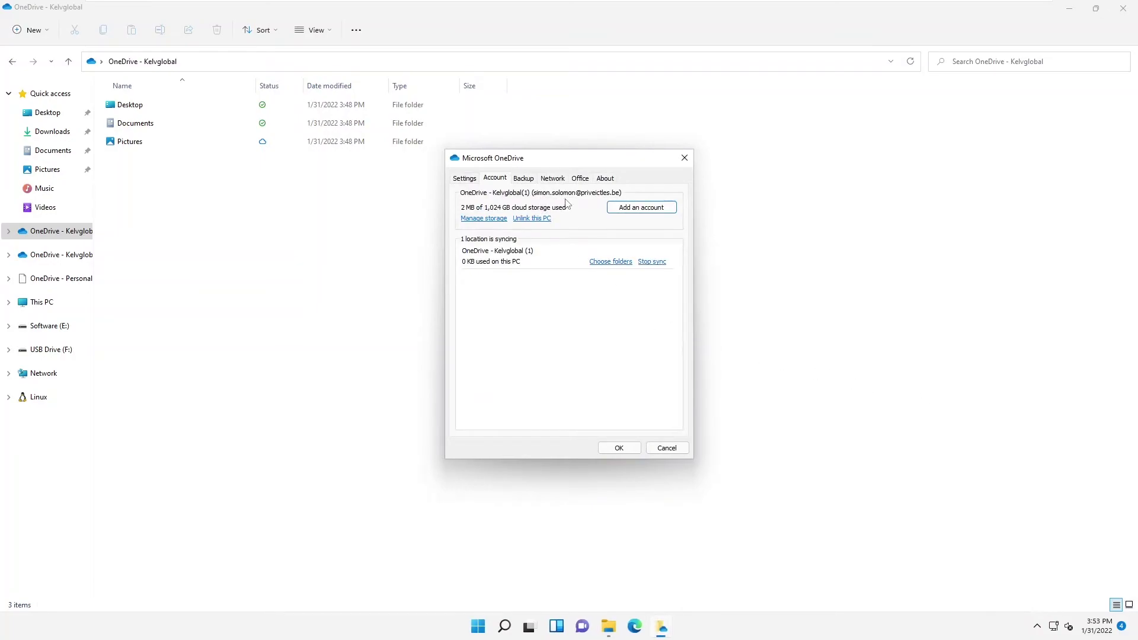
pyautogui.click(685, 158)
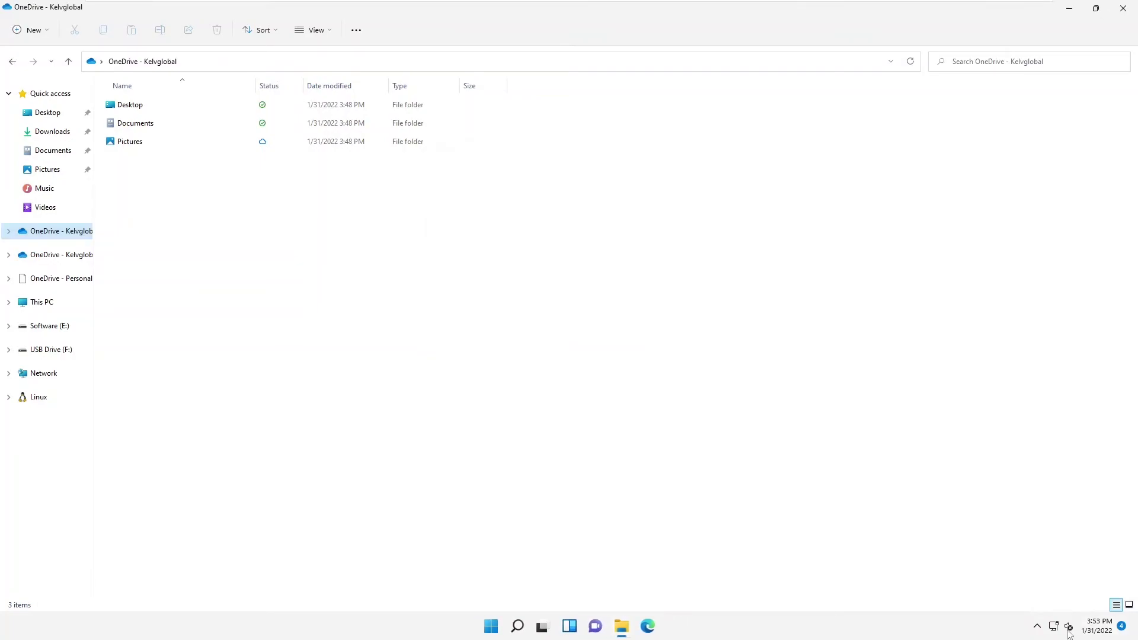
pyautogui.click(1038, 627)
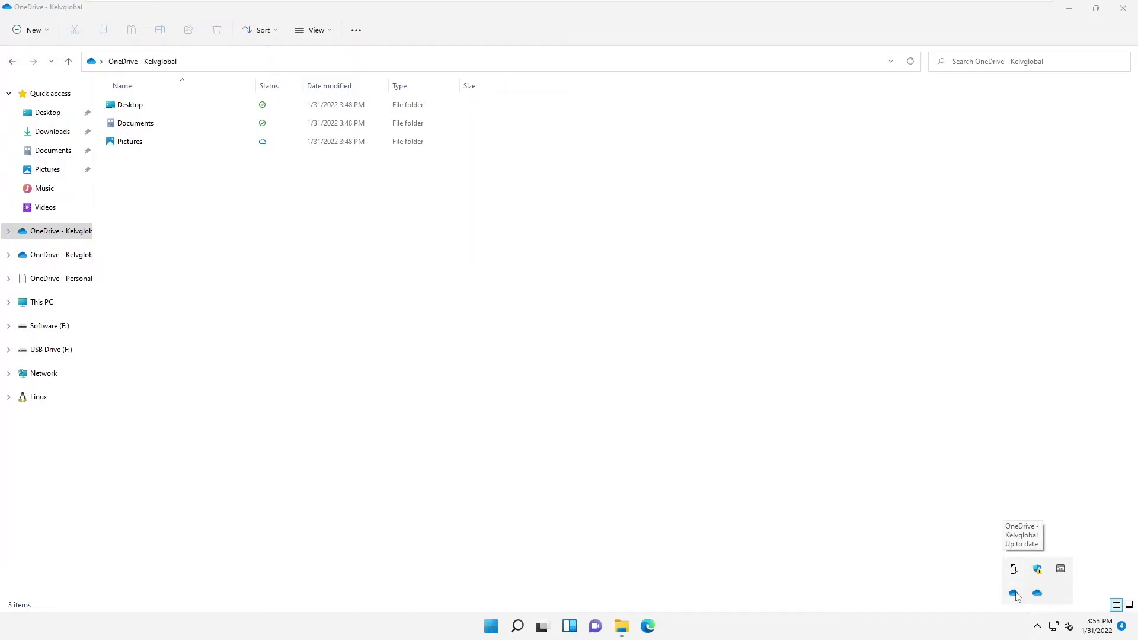
pyautogui.rightClick(1037, 594)
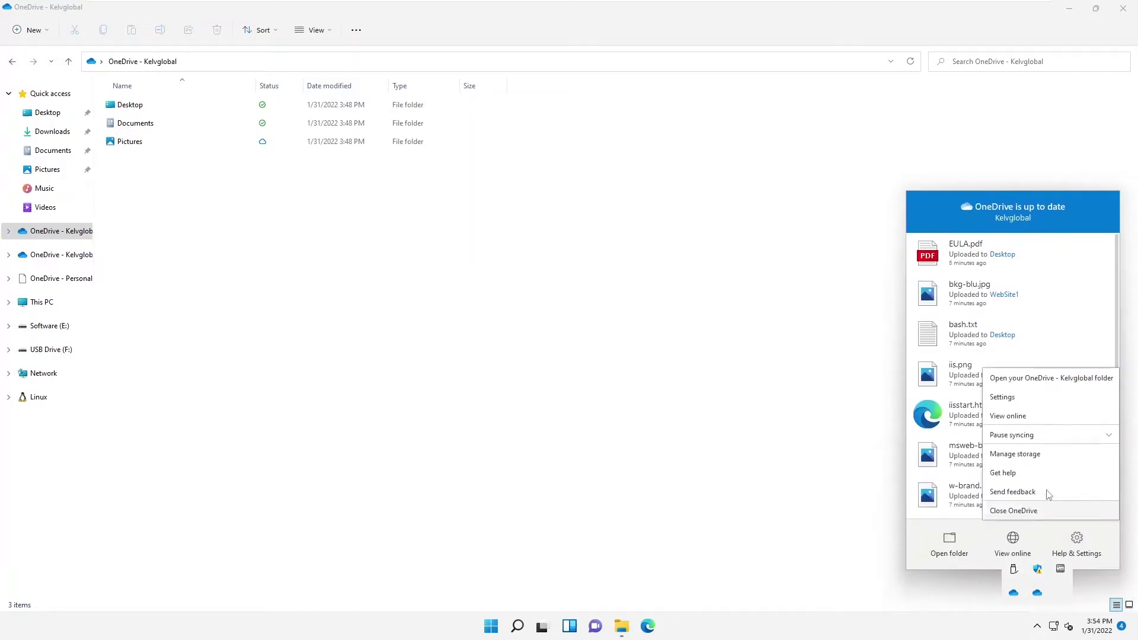
pyautogui.click(1001, 396)
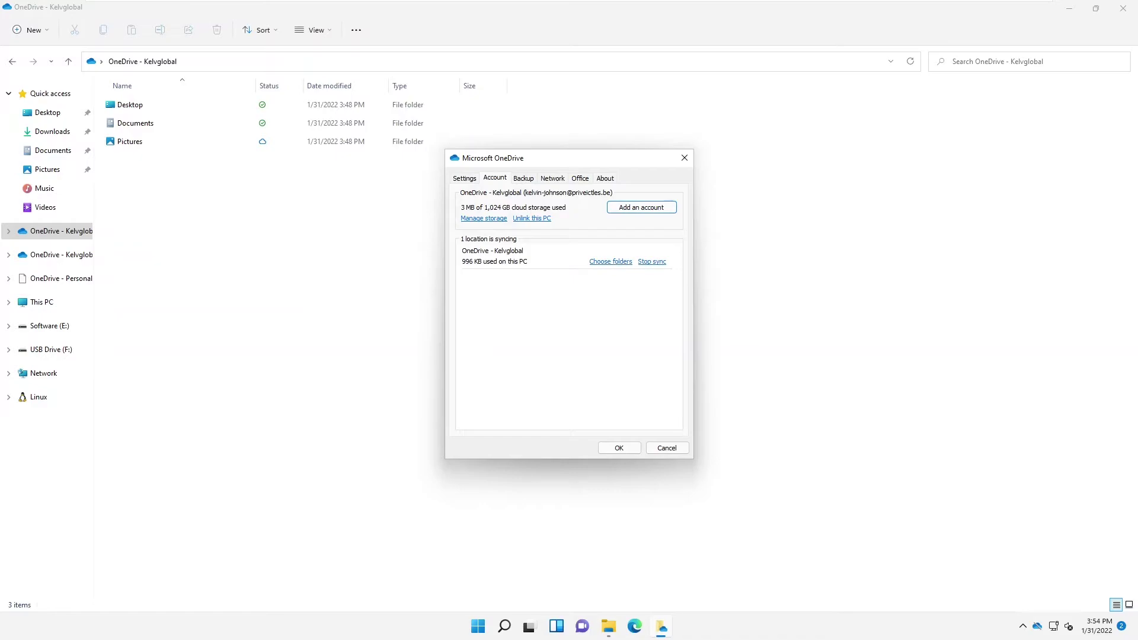
# Step: Add another account using the third work email and its password, skipping extra security setup
pyautogui.click(641, 207)
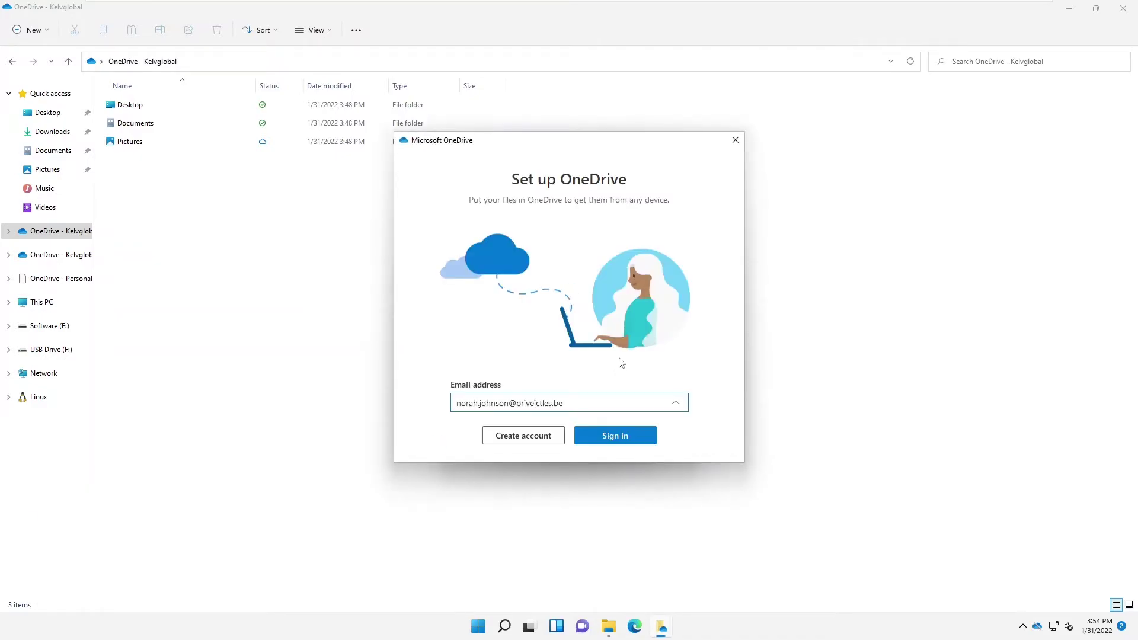
pyautogui.moveTo(509, 402); pyautogui.dragTo(432, 400)
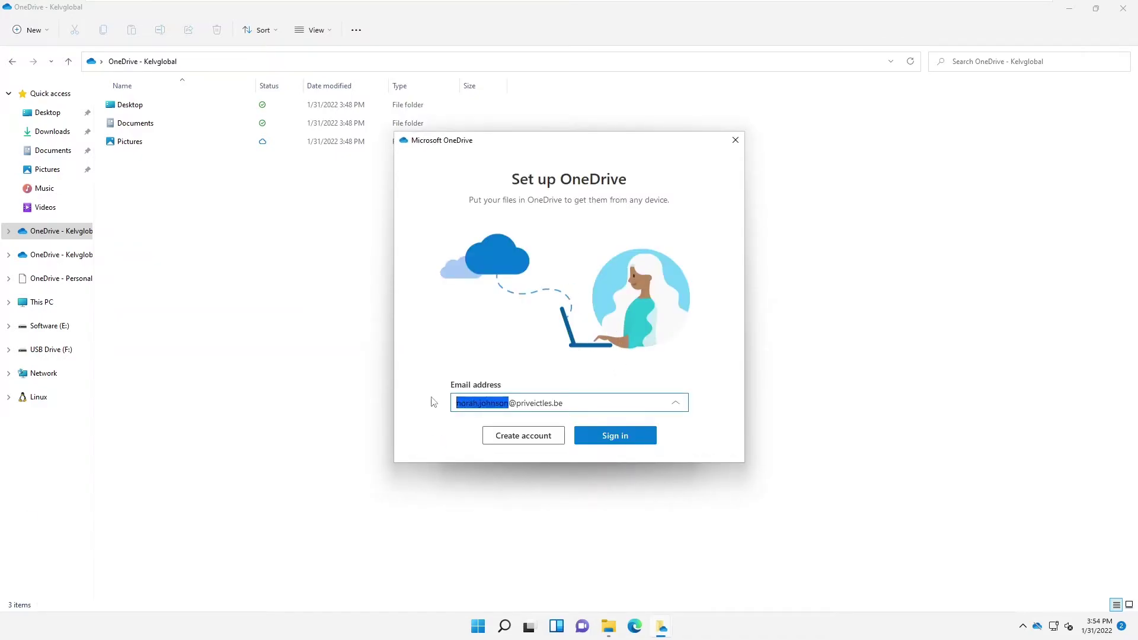
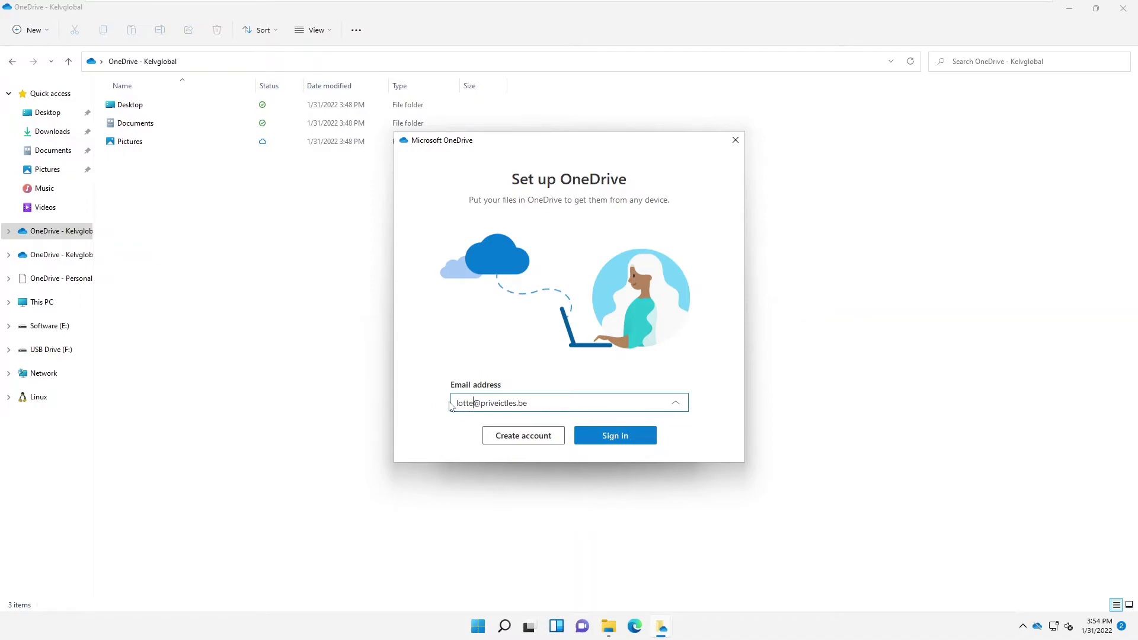
pyautogui.click(611, 432)
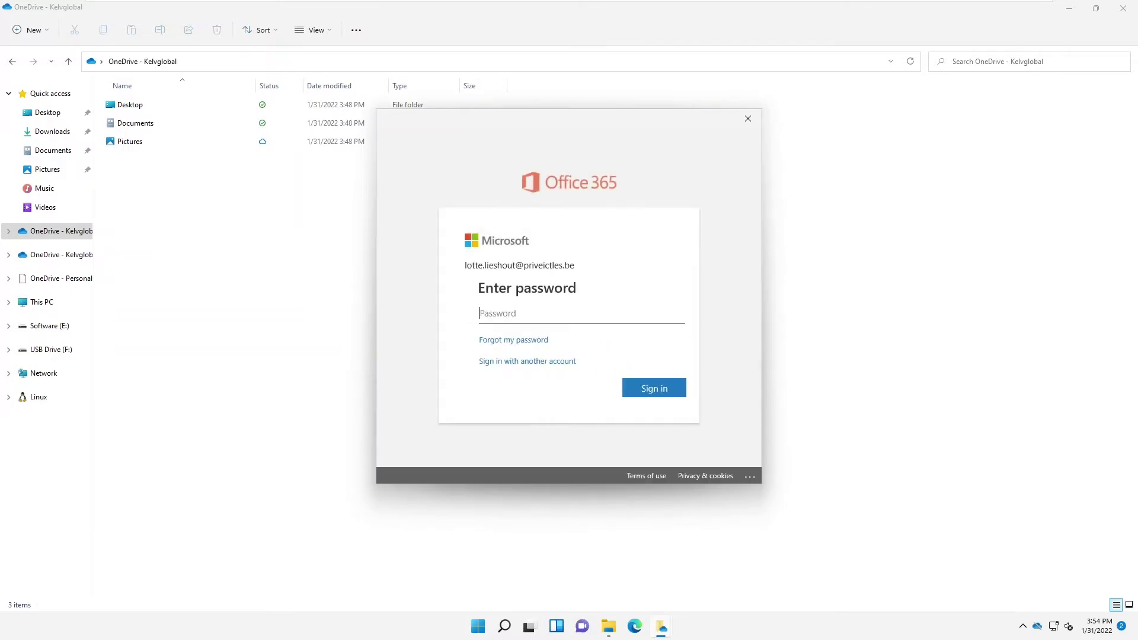
pyautogui.write('••')
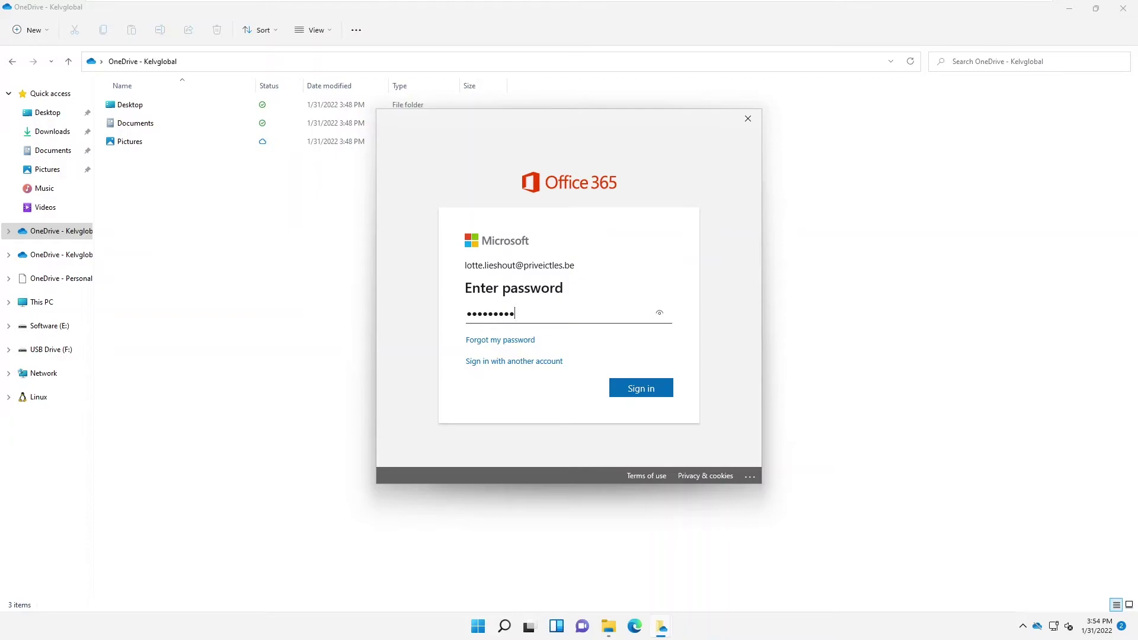
pyautogui.press('Return')
pyautogui.click(525, 351)
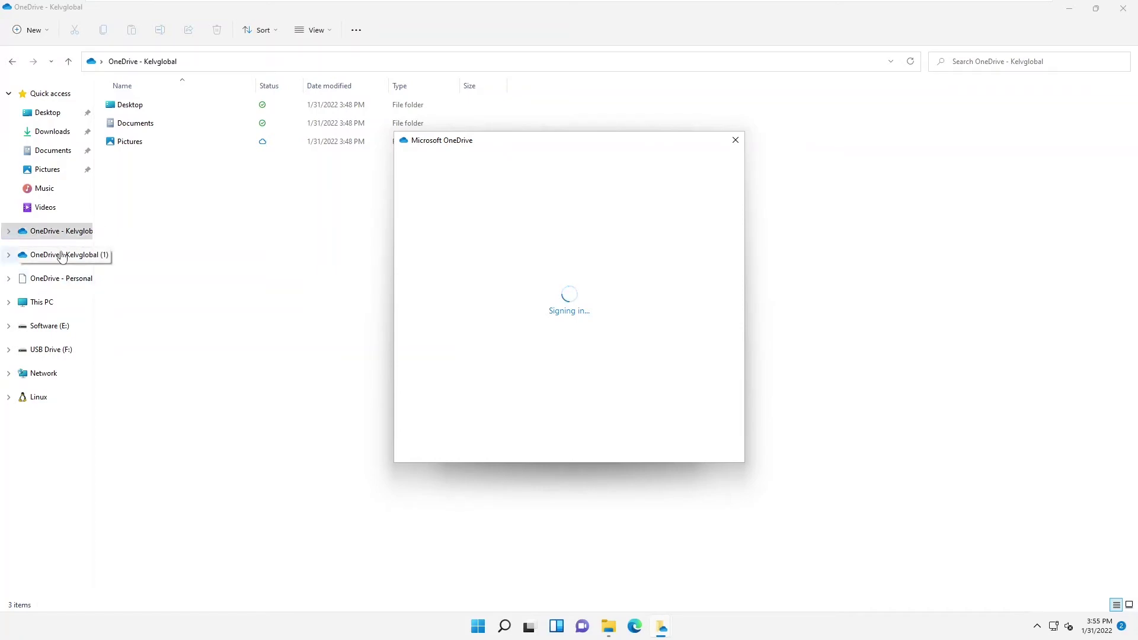
# Step: Continue through setup, choose Later for the mobile app, and close the finished wizard
pyautogui.click(702, 435)
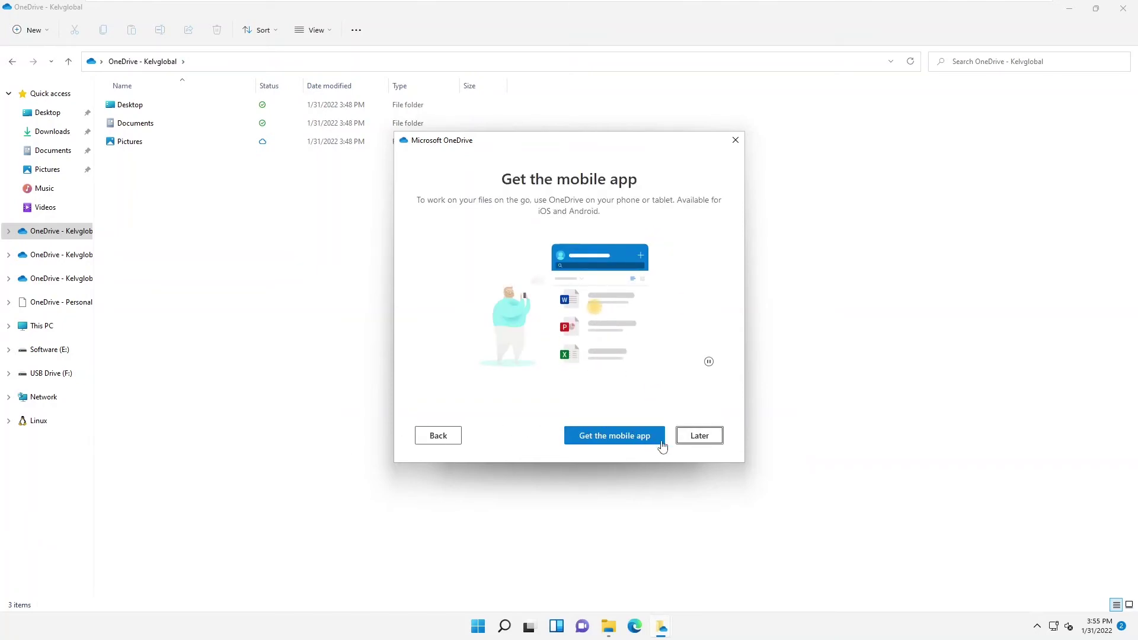
pyautogui.click(684, 438)
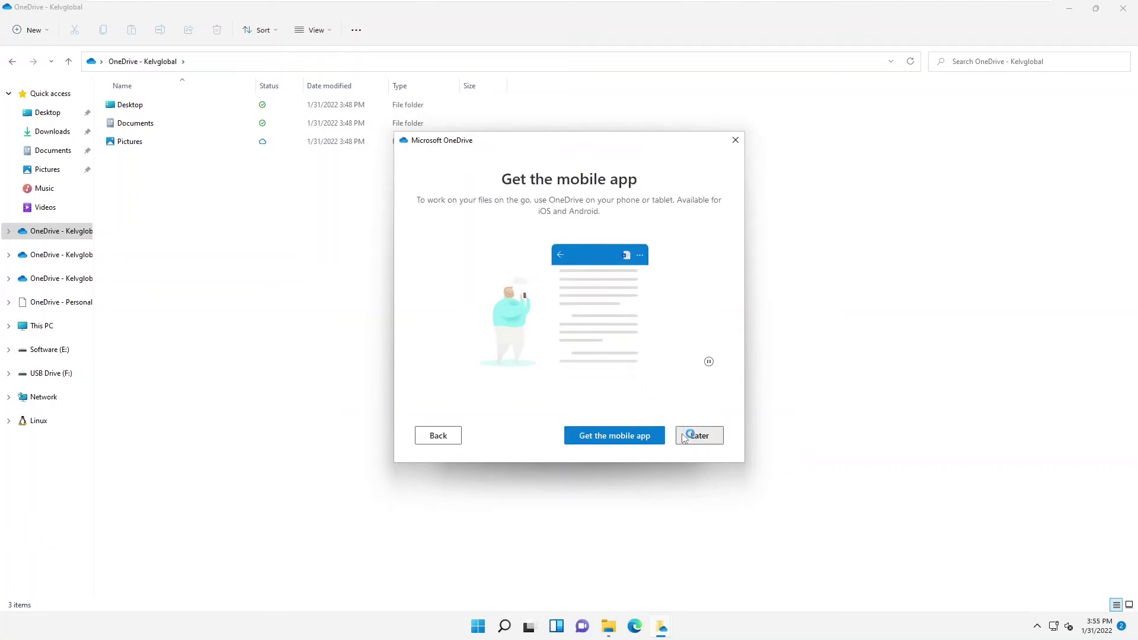
pyautogui.click(735, 140)
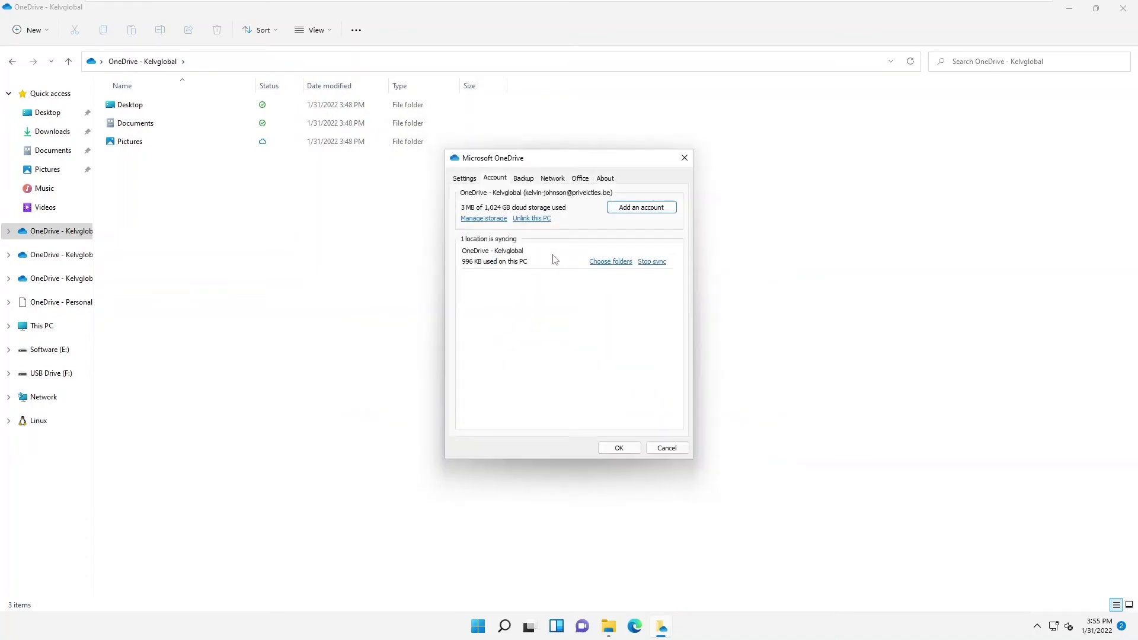
# Step: Cancel OneDrive Settings, dismiss both OneDrive notifications, and check the tray for three OneDrive icons
pyautogui.click(665, 451)
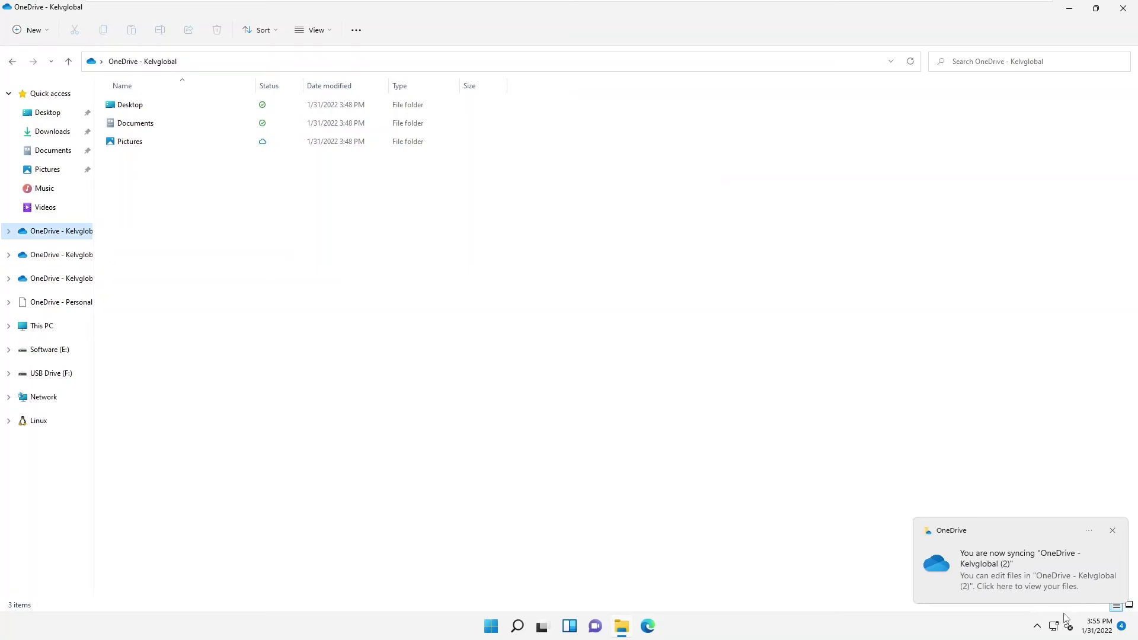
pyautogui.click(1038, 627)
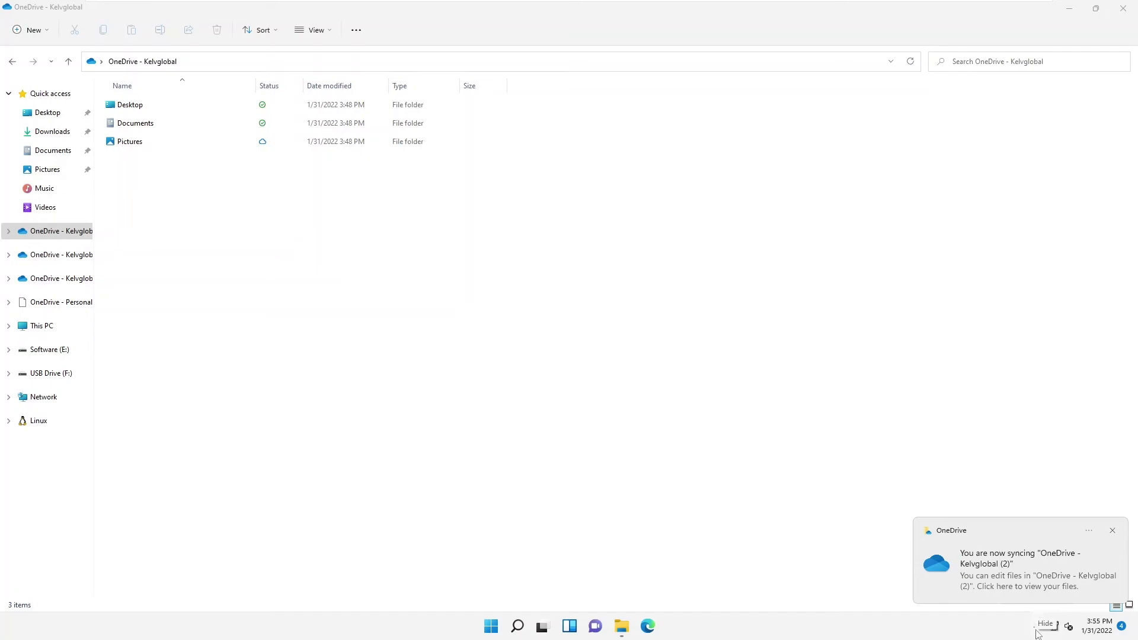
pyautogui.click(1114, 533)
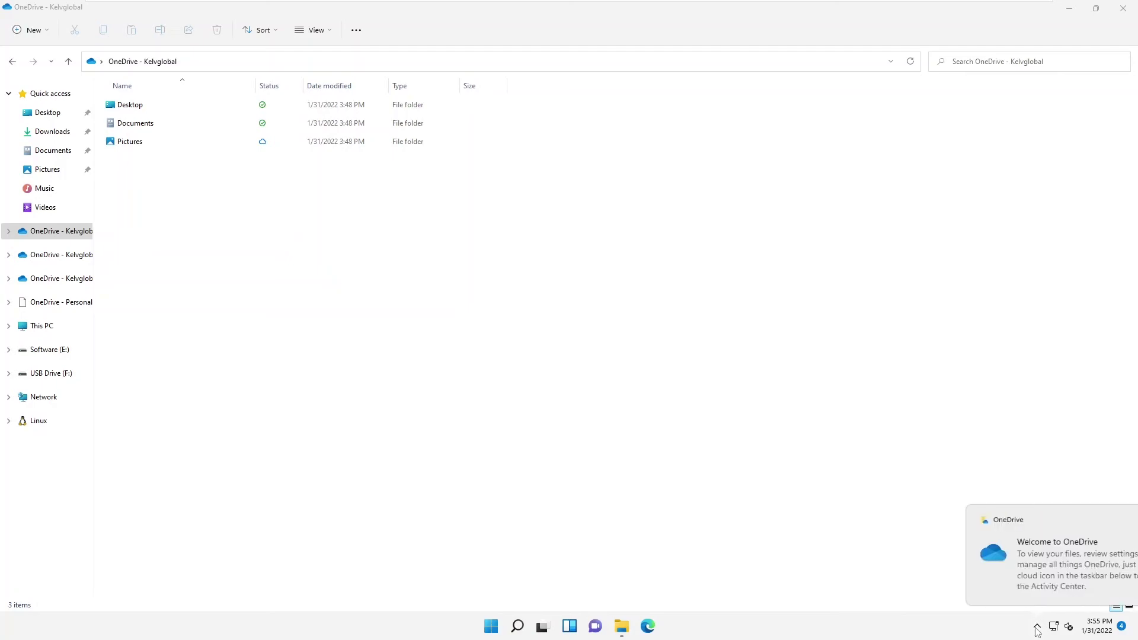
pyautogui.click(1118, 520)
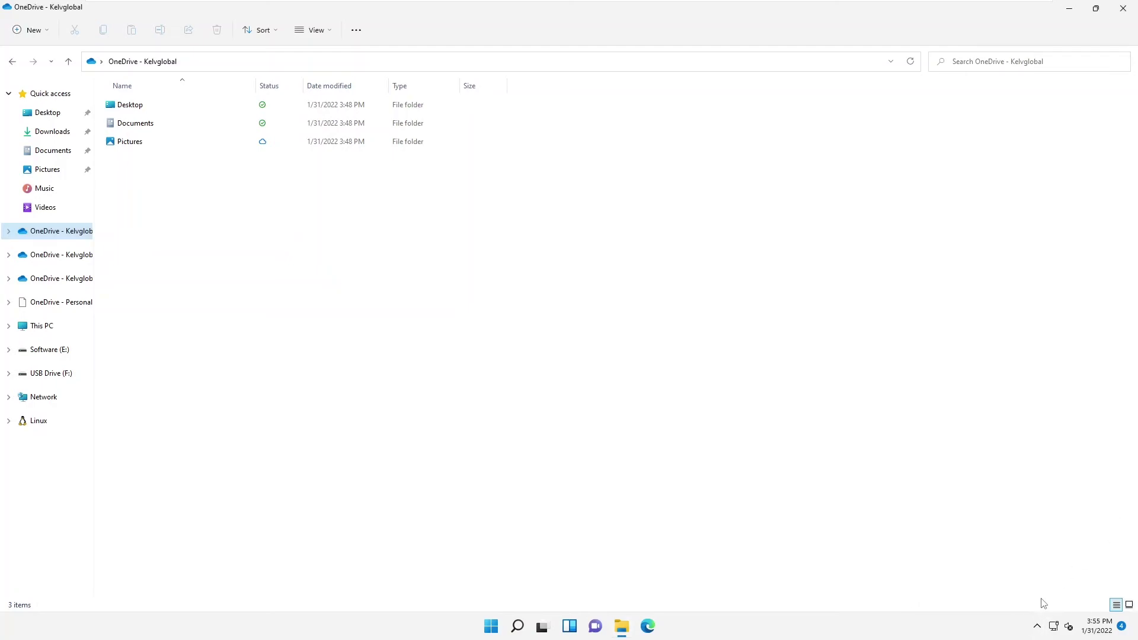
pyautogui.click(1037, 626)
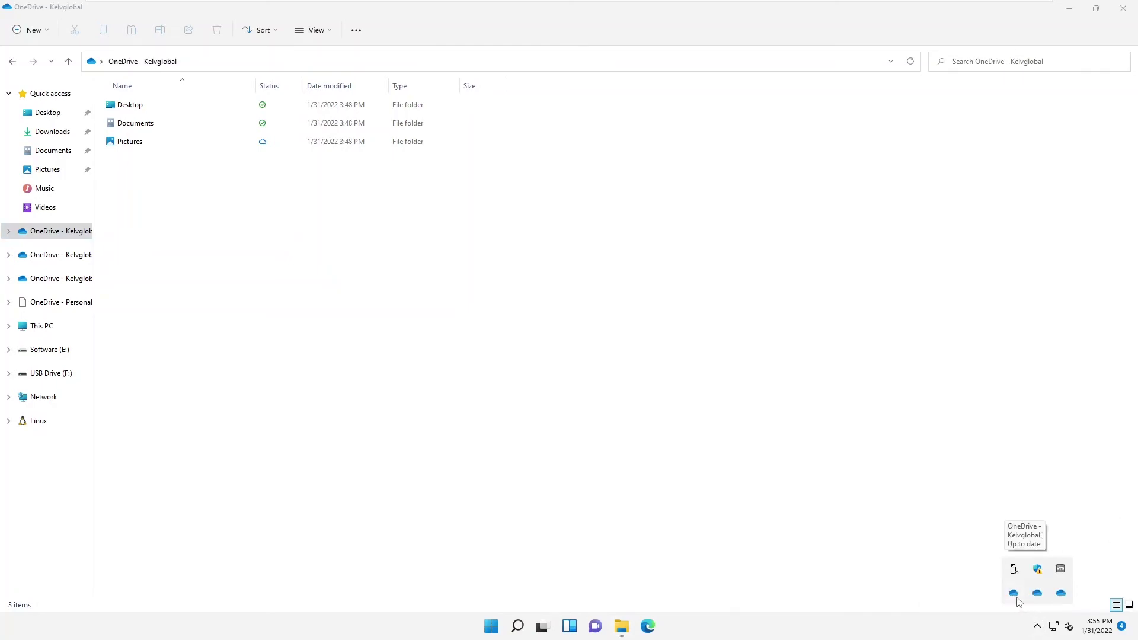